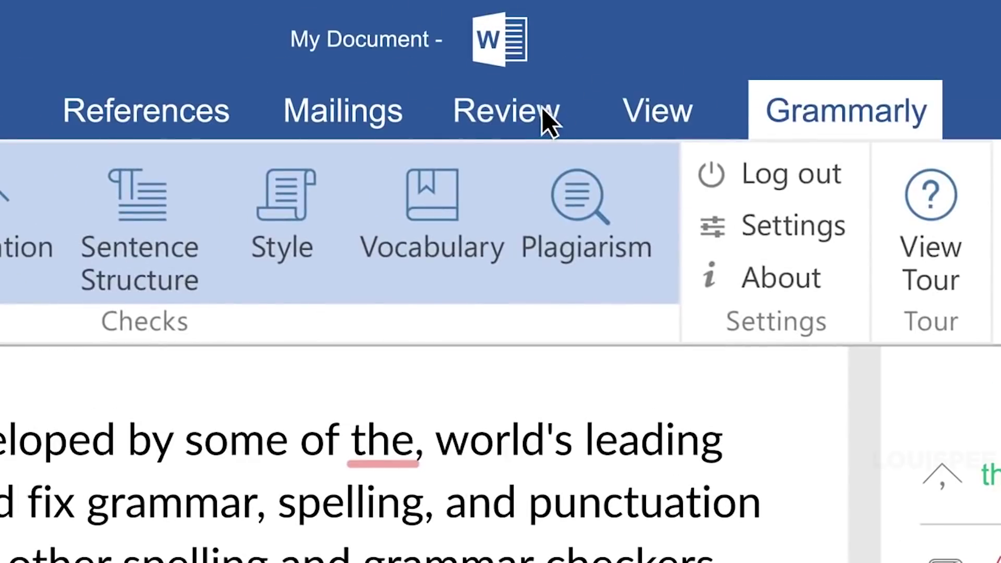
- Navigate to the grammarly.com home page with its writing demo box
click(548, 118)
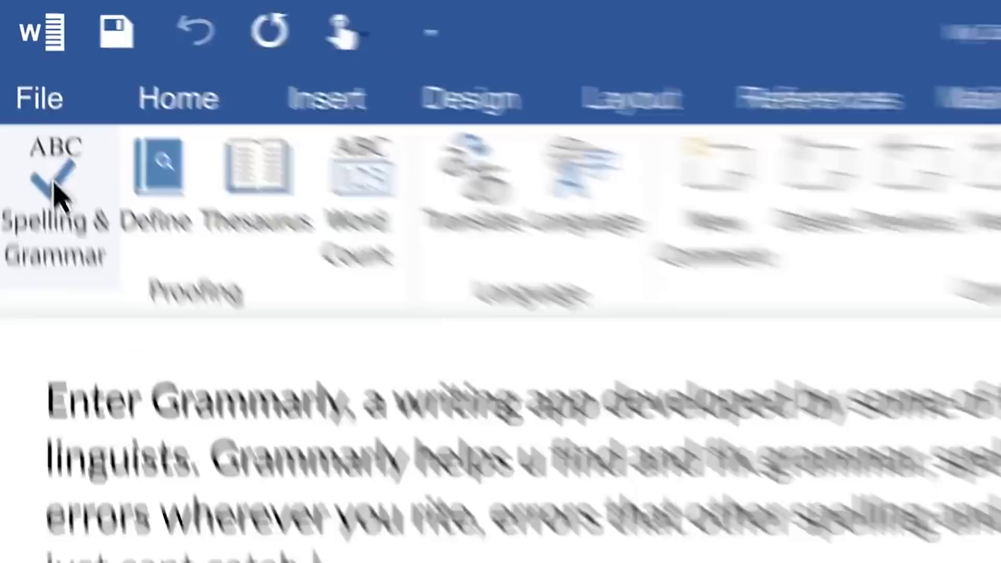
click(22, 80)
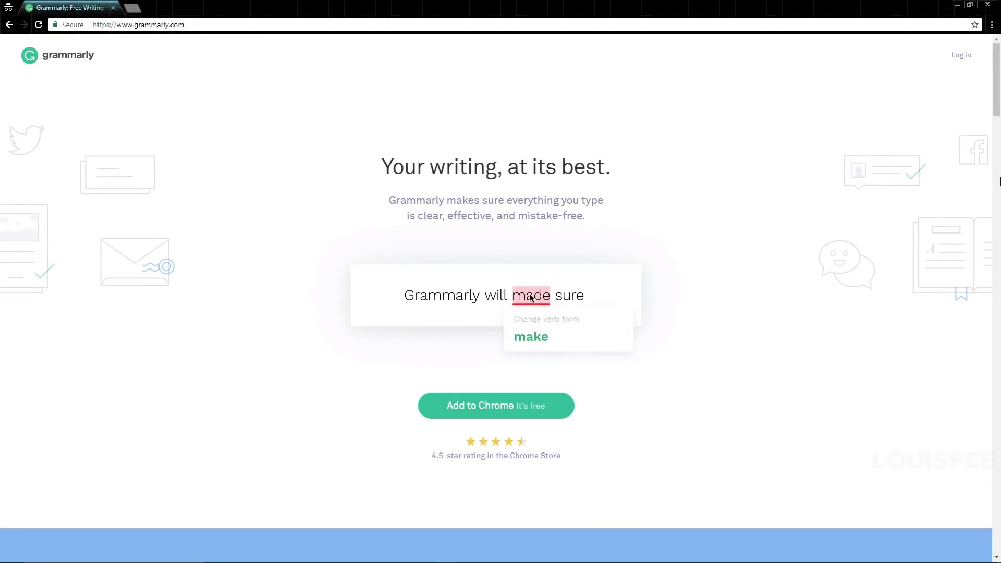
- Add the Grammarly extension to Chrome and confirm the permissions prompt
click(515, 409)
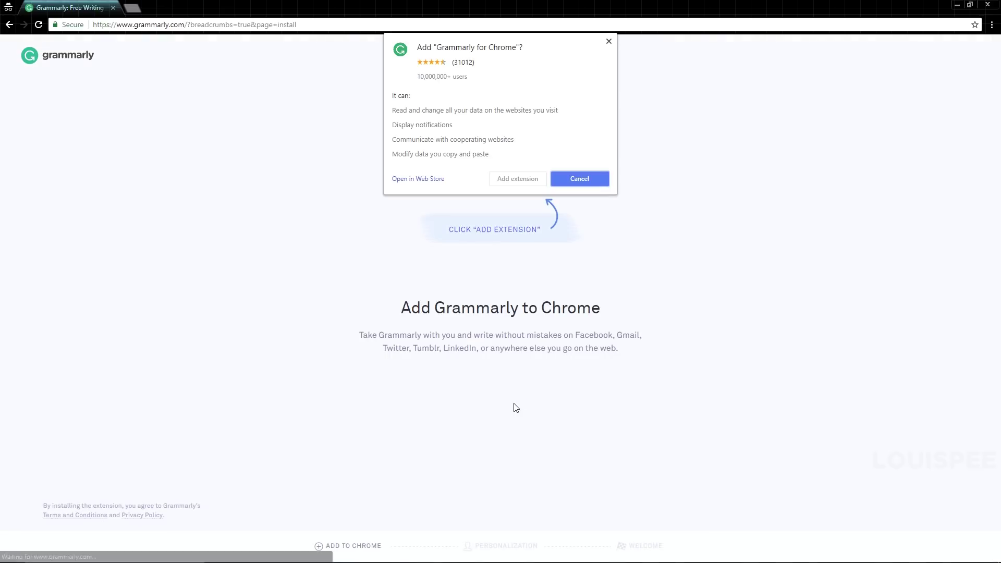
click(516, 182)
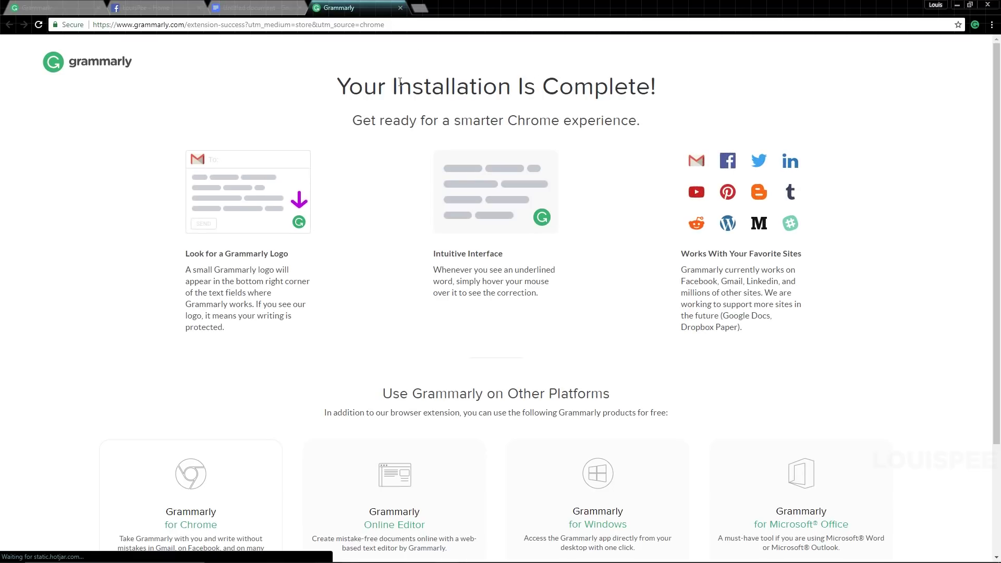
- Review the installation-complete page, close it and return to the Grammarly documents overview
drag(377, 86, 629, 86)
drag(353, 120, 589, 121)
click(584, 359)
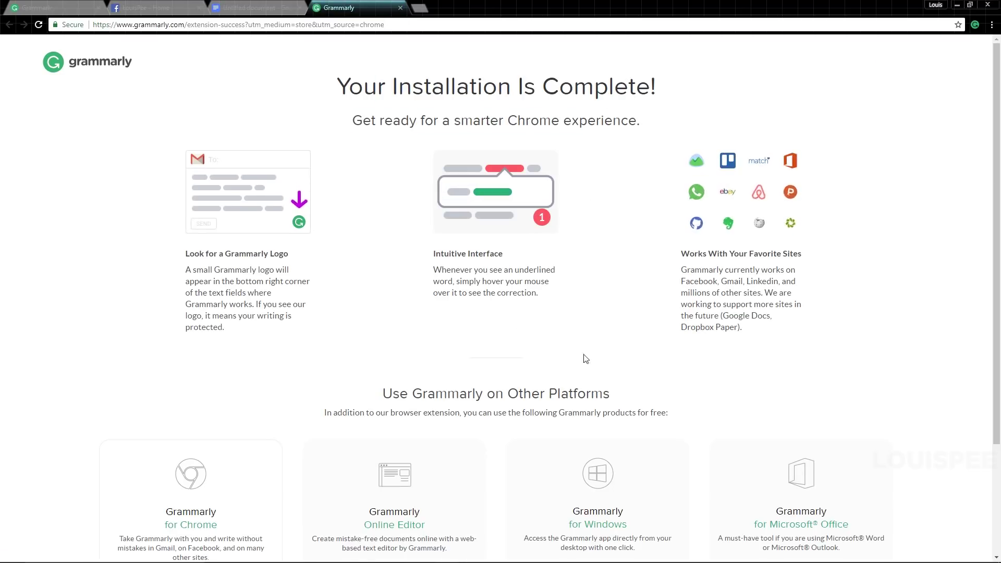
scroll(584, 359, down, 2)
scroll(519, 357, up, 2)
click(400, 7)
click(39, 24)
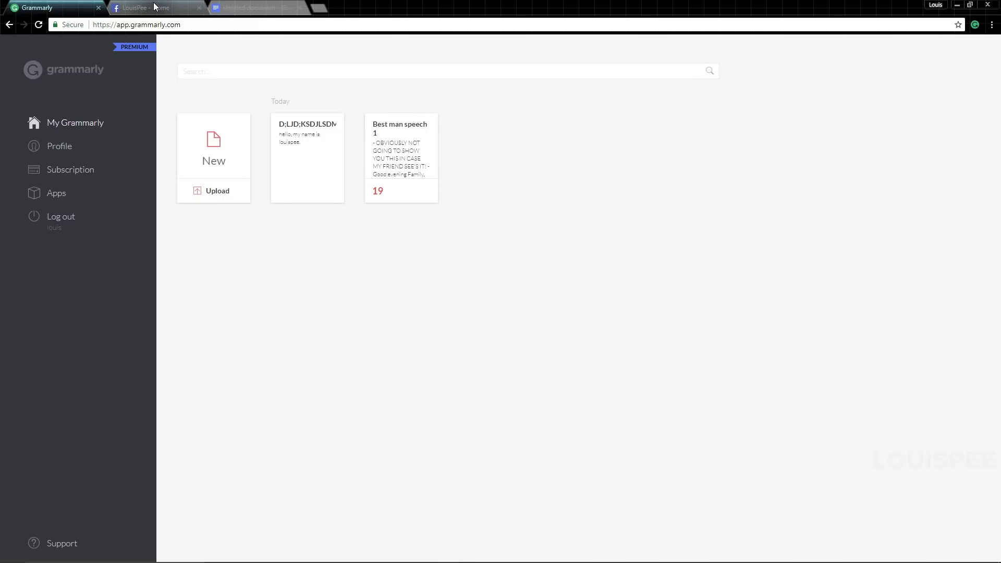
- Start a new Facebook post and enter test text so Grammarly checks it
click(154, 8)
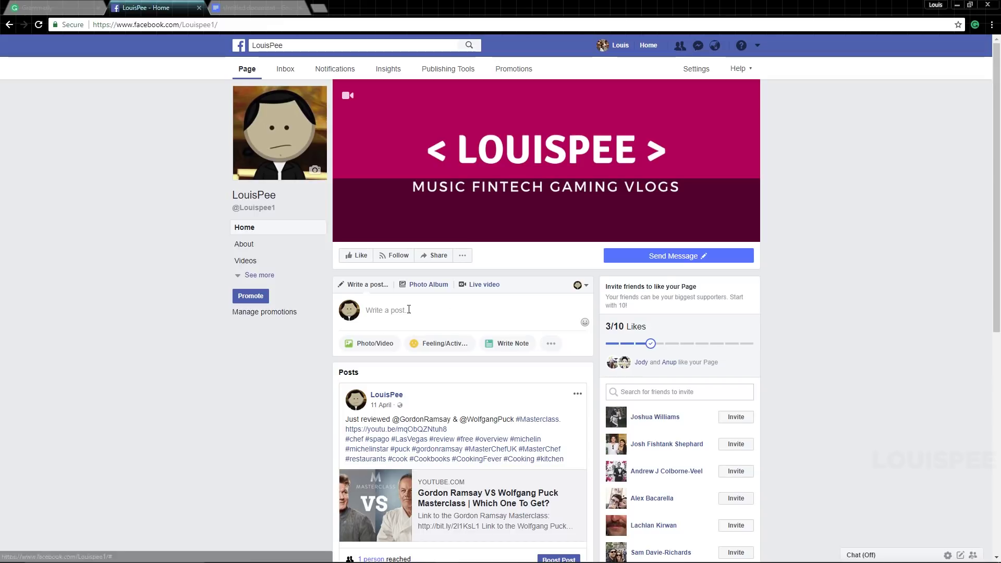
click(414, 311)
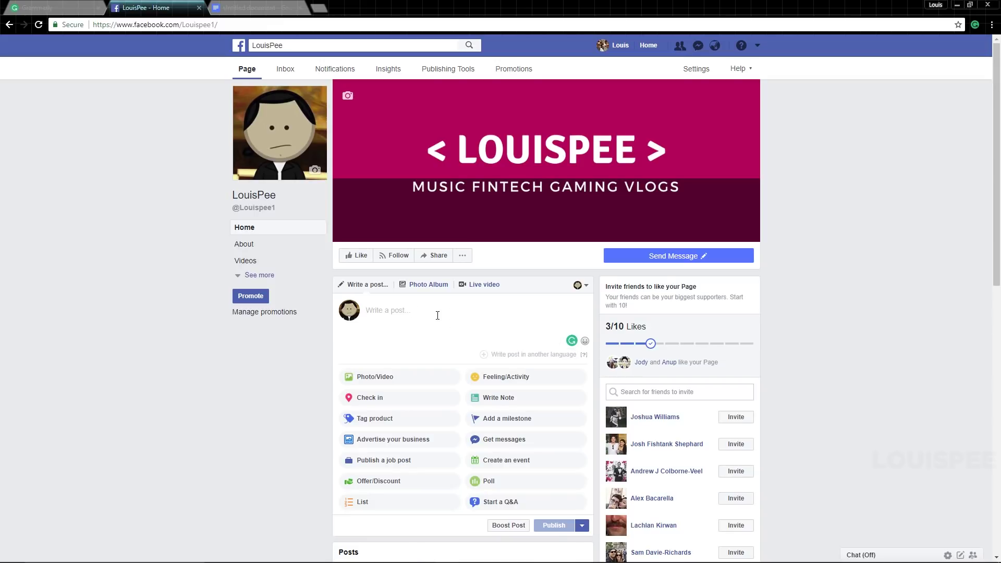
text(SDSD)
key(BackSpace)
key(BackSpace)
key(BackSpace)
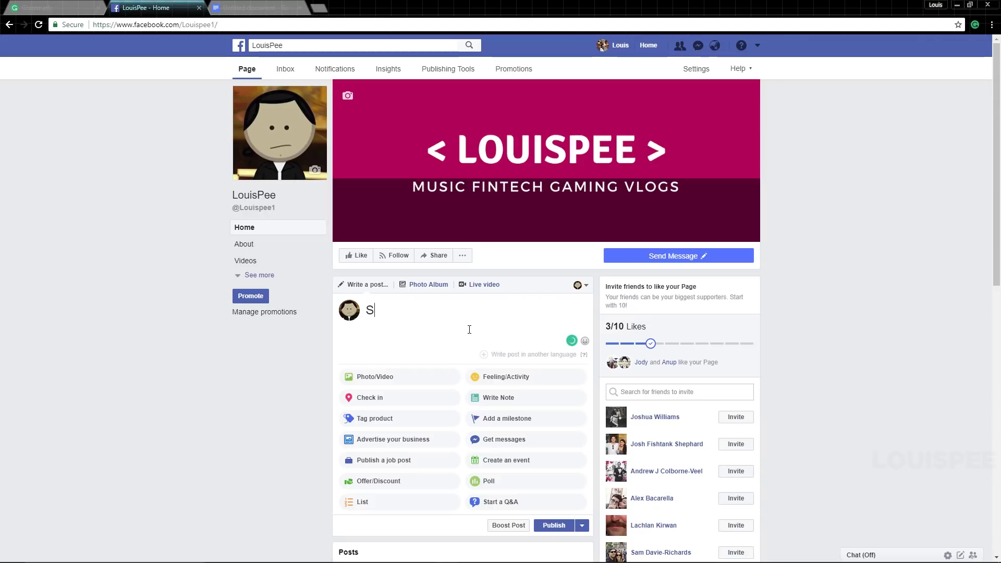
text(ADADADADADADDSDADSSA)
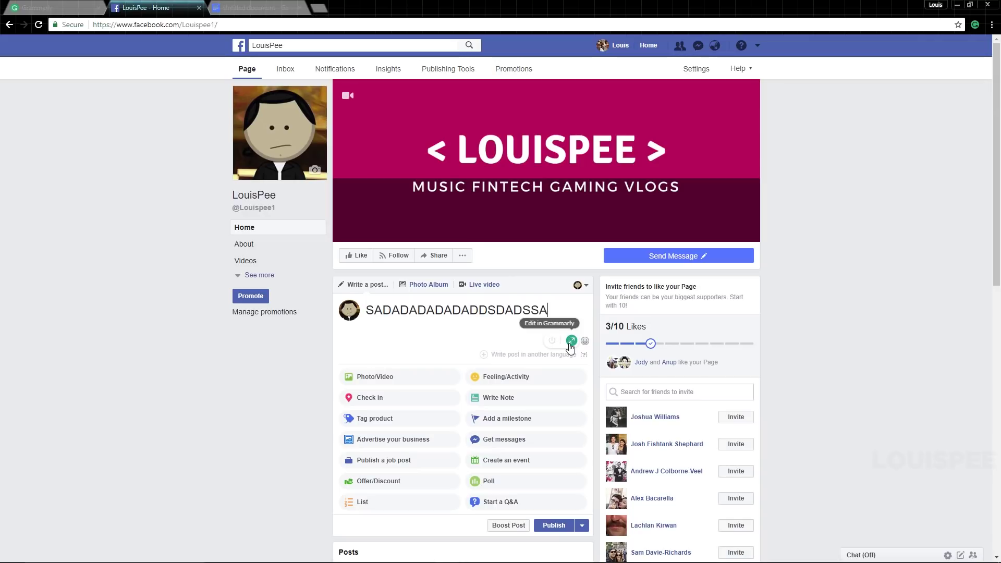
text(DDADSADSADSDSDSD SD S)
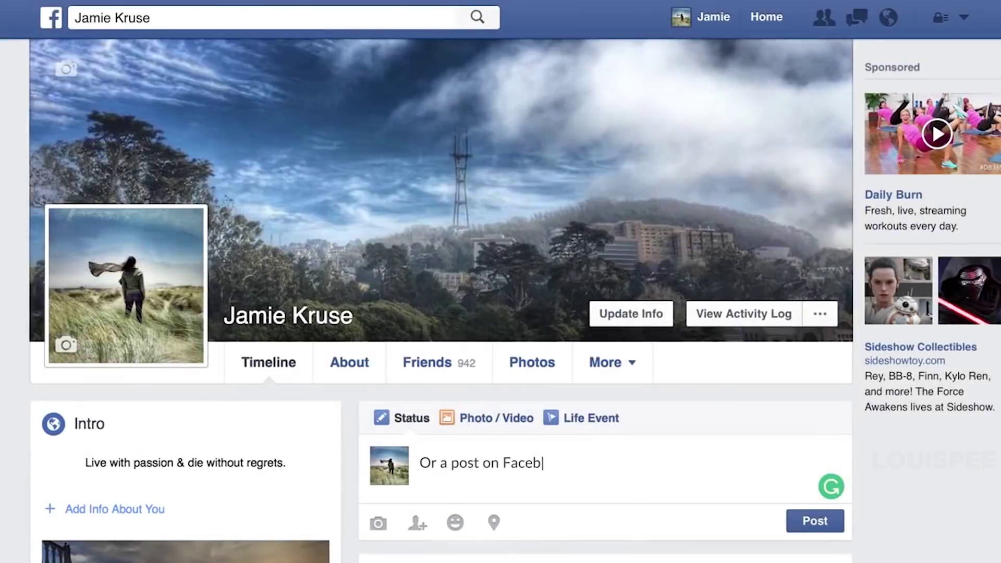
text( friends will see!)
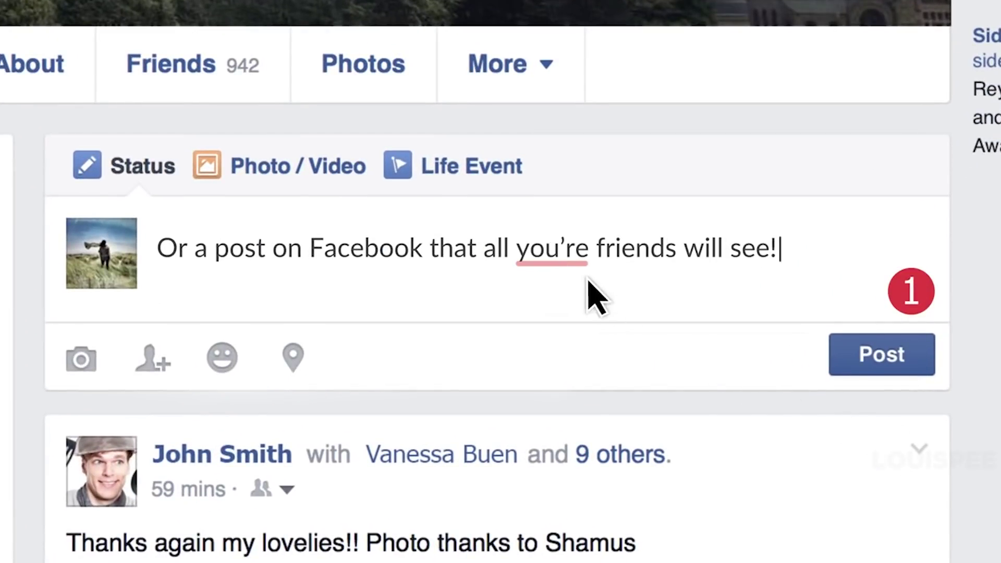
- Start a new Grammarly editor document with a draft beginning 'Heelo me na'
click(462, 347)
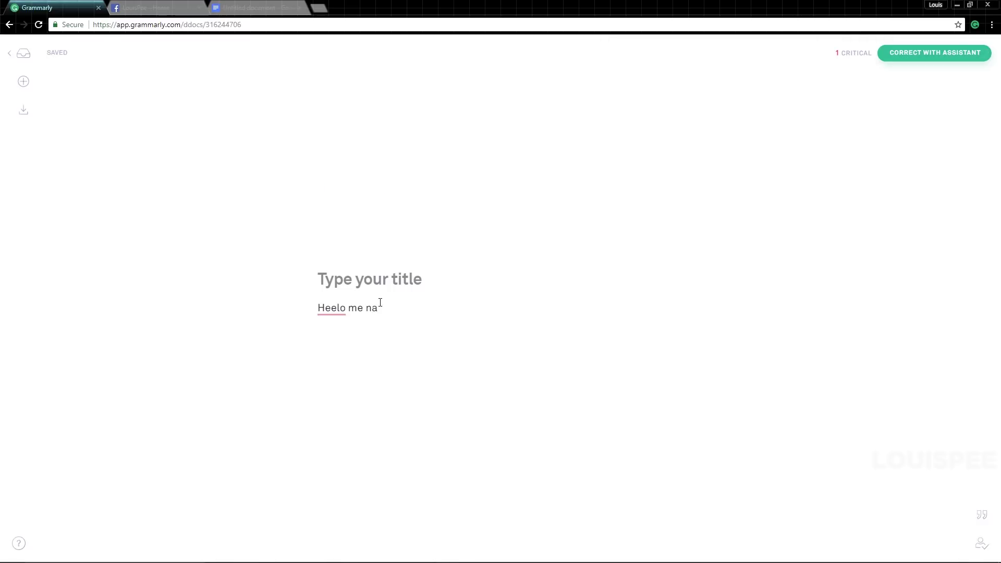
text(mem is louispee)
- Accept the fixes Heelo→Hello and namem→name, then select the word louispee
click(334, 329)
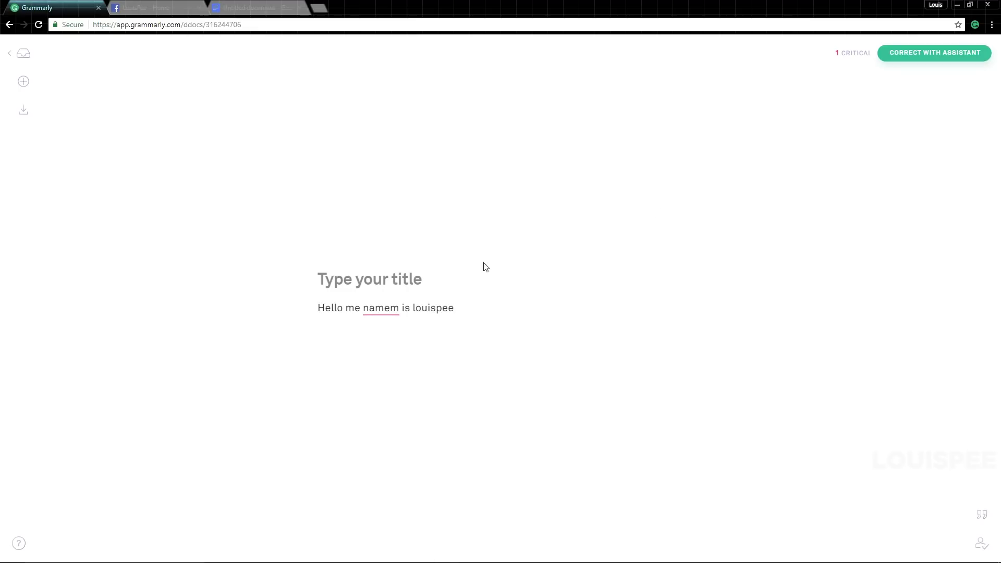
click(384, 328)
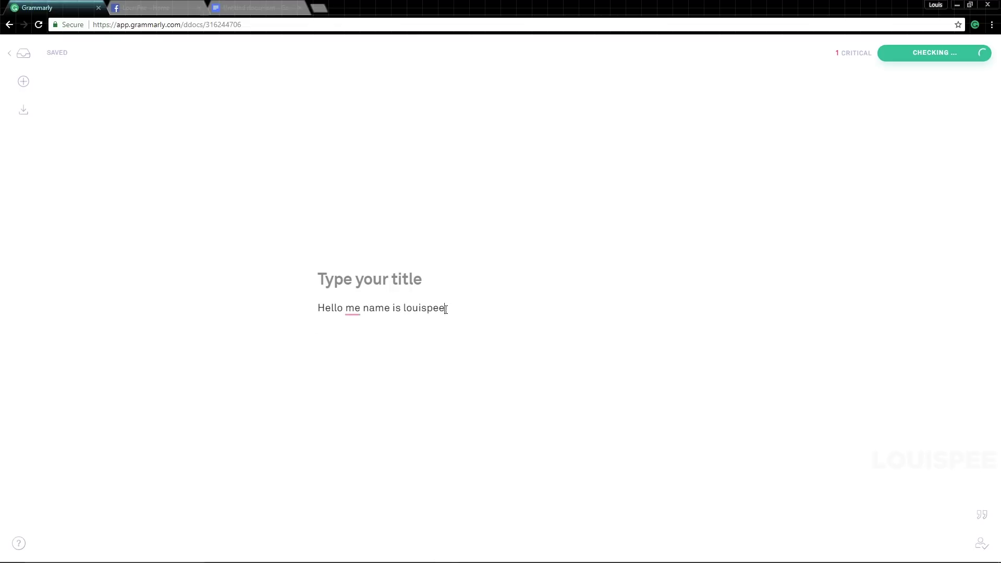
drag(445, 308, 405, 311)
mouse_move(354, 309)
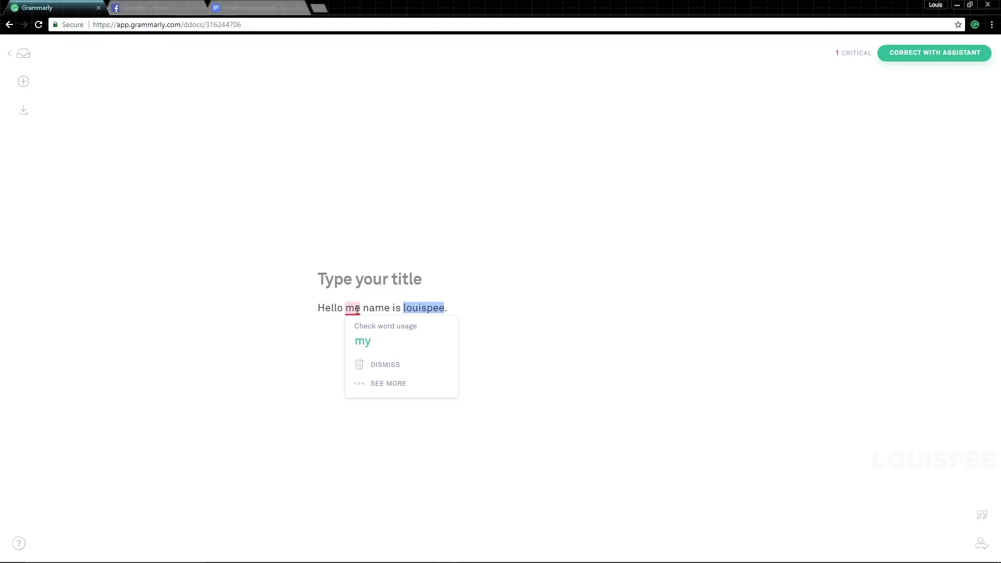
- Replace me with my and add the comma after Hello so the sentence reads 'Hello, my name is louispee.'
click(372, 344)
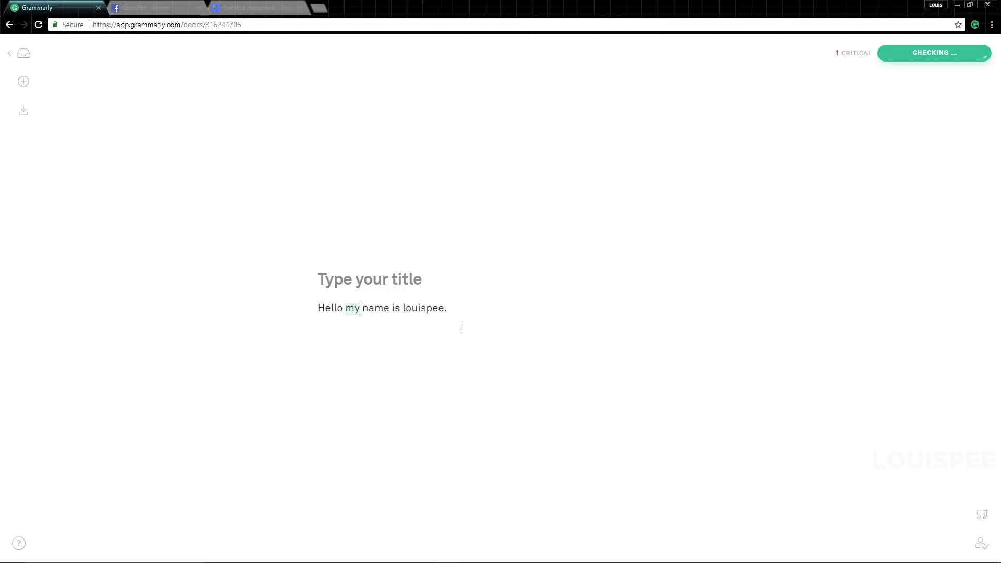
key(Return)
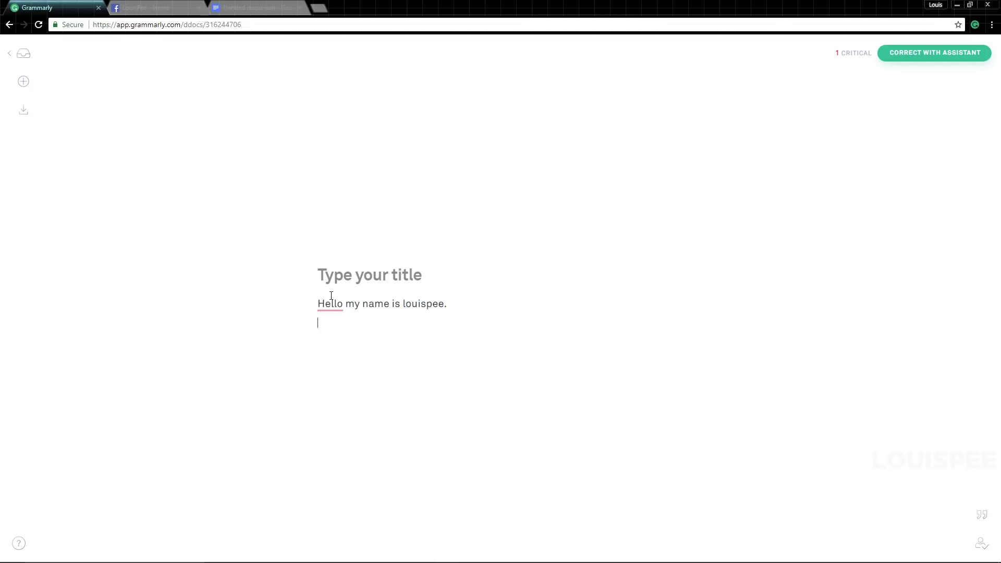
click(353, 329)
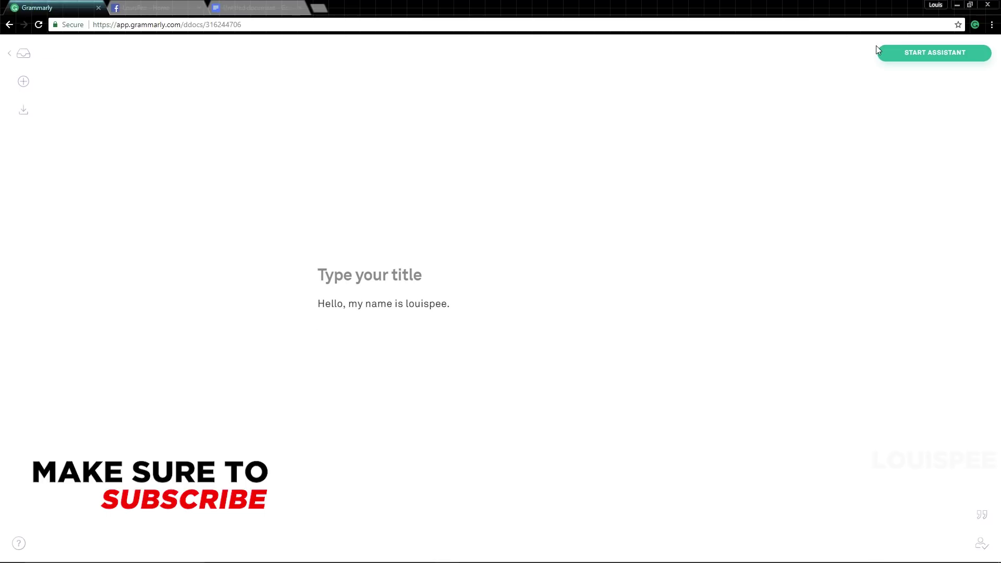
- Start the writing assistant and view Document Insights: 29 characters, 5 words, 1 sentence
click(914, 56)
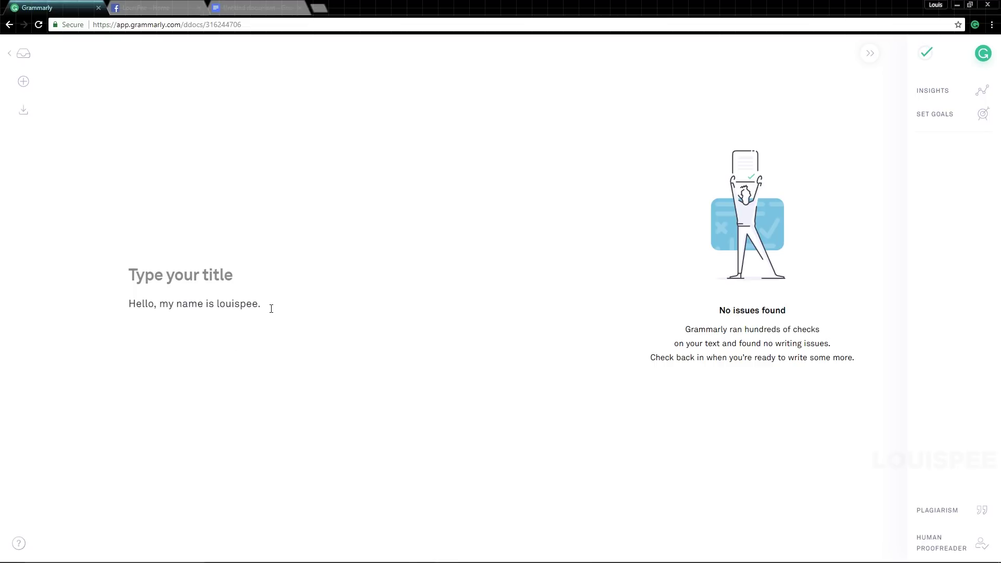
click(927, 97)
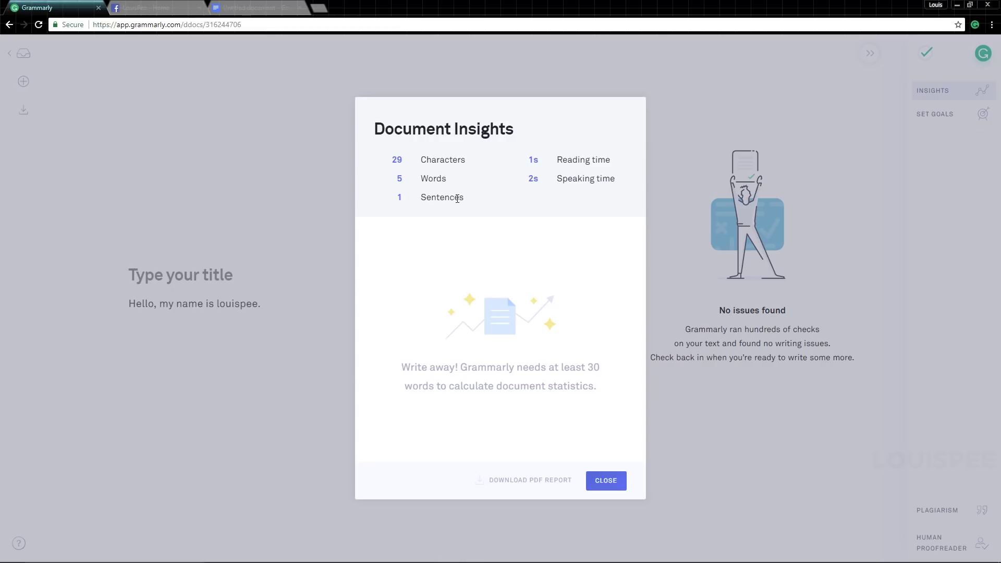
drag(596, 180, 554, 188)
click(660, 181)
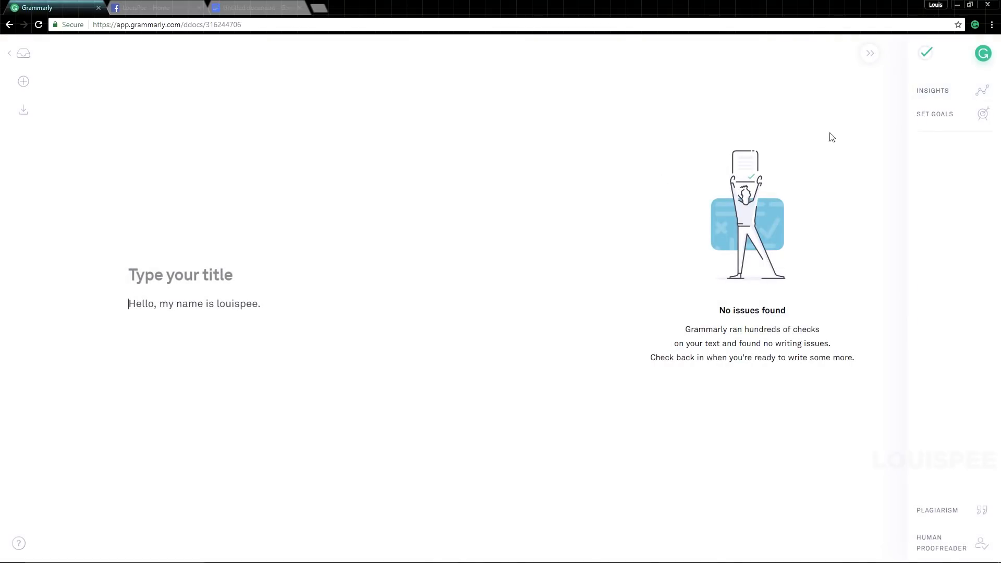
click(931, 94)
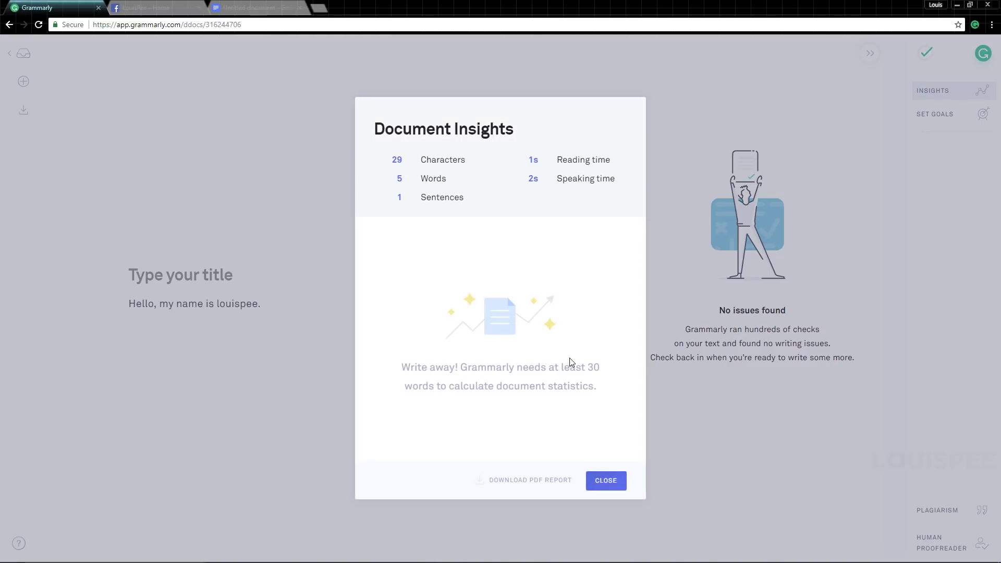
- Close Document Insights and bring up the writing goals settings
click(610, 480)
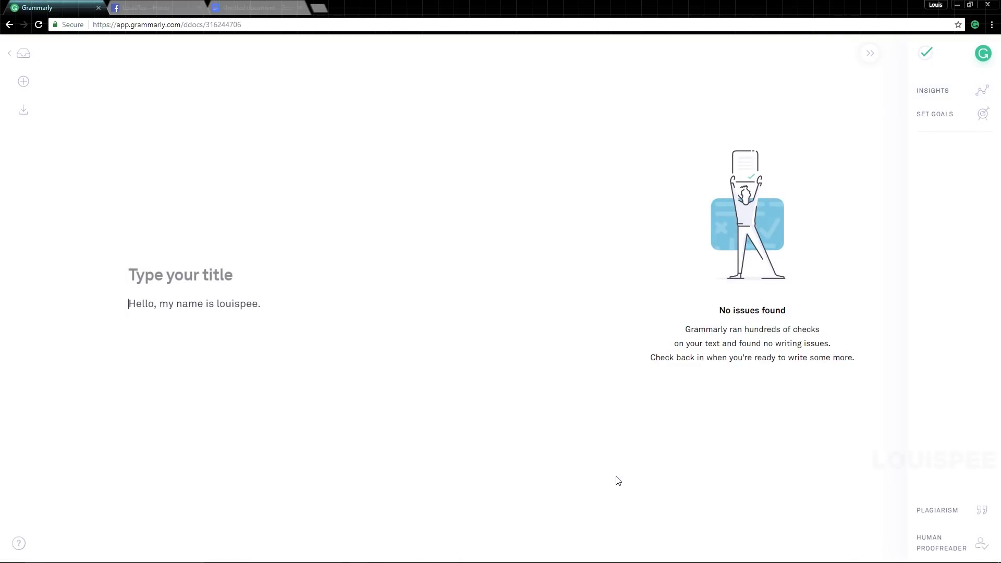
click(928, 116)
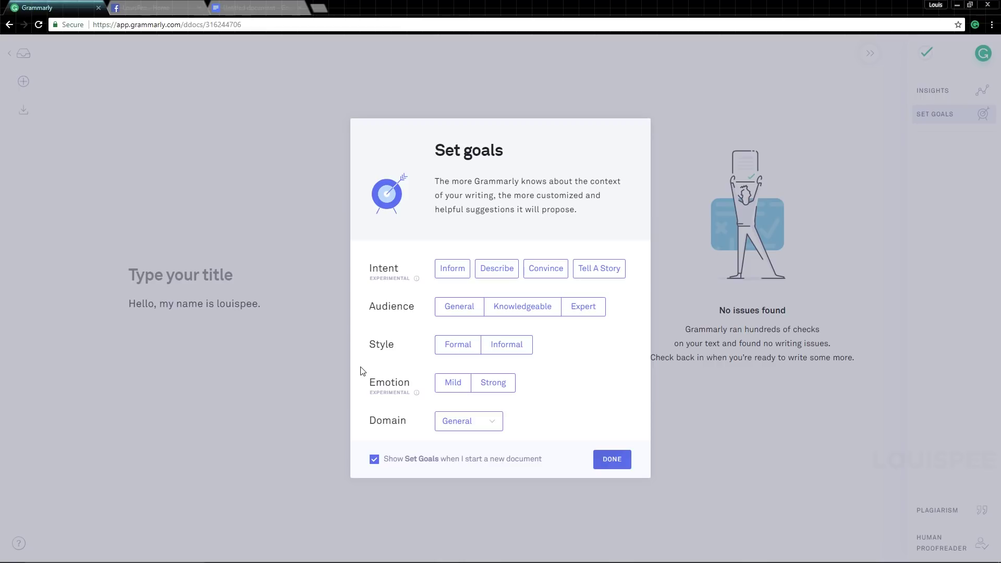
- Try Business as the writing domain, switch back to General and confirm the goals
click(487, 425)
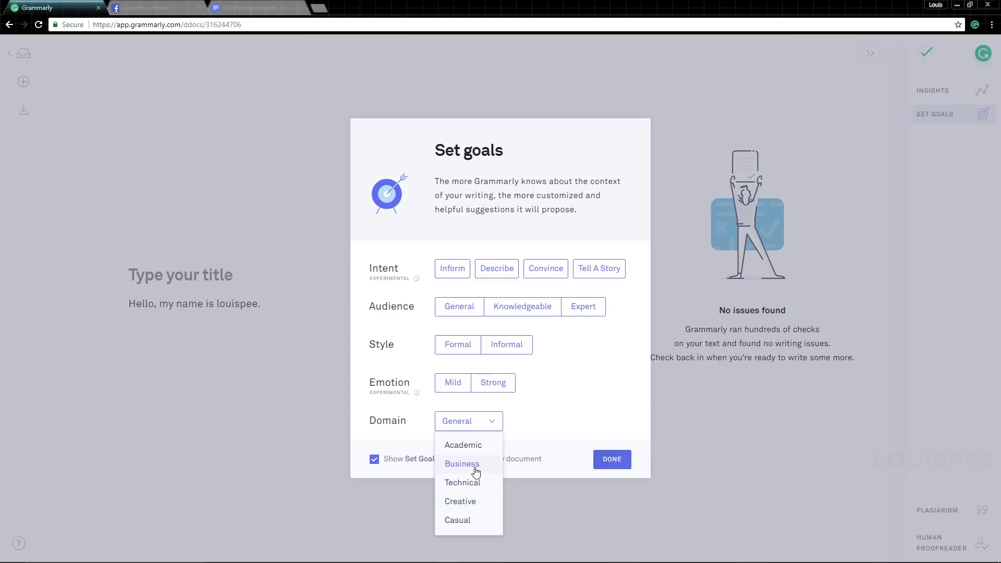
click(473, 466)
click(481, 422)
click(474, 445)
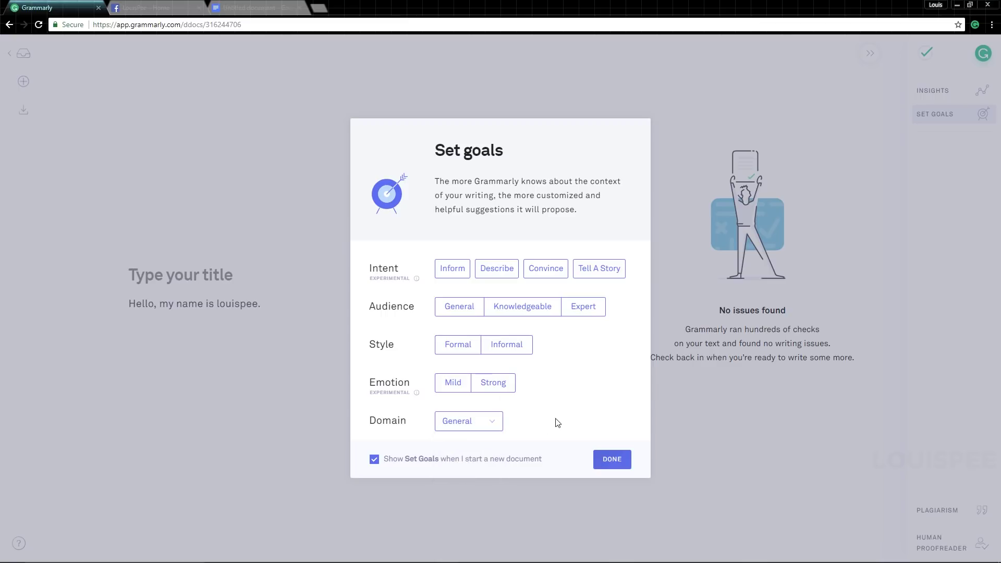
click(619, 460)
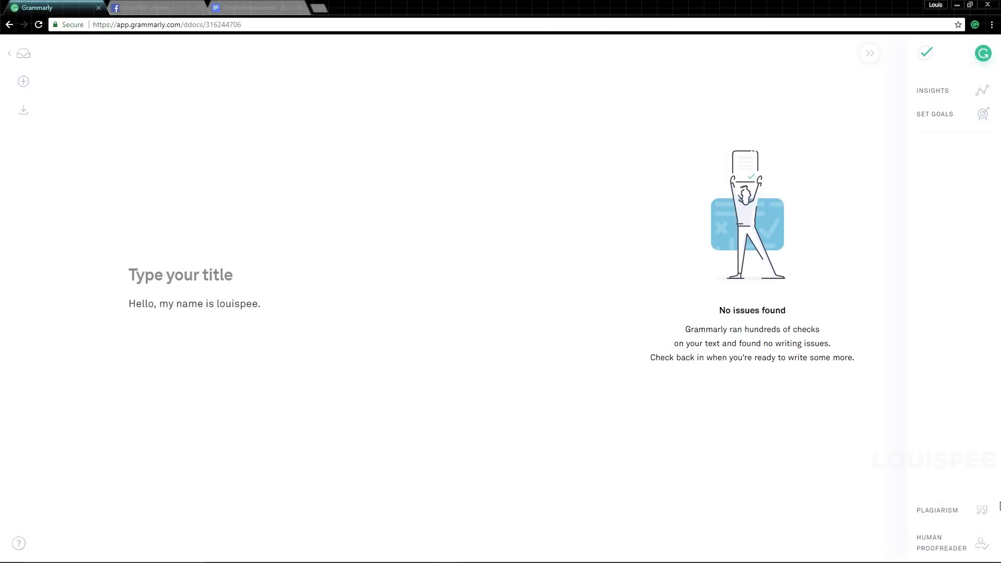
- Run the plagiarism check, view human proofreading prices, then hide the assistant panel
click(936, 508)
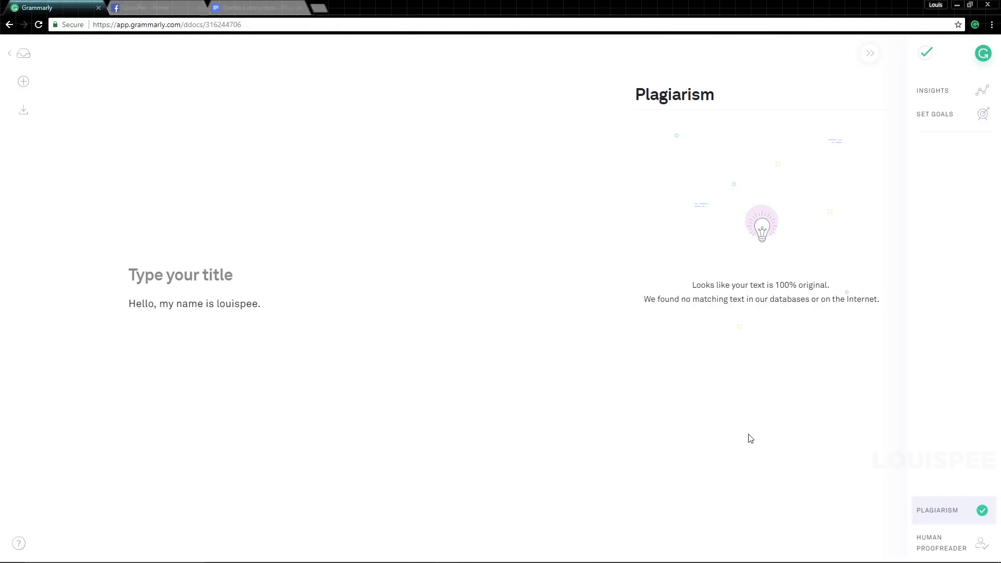
click(932, 547)
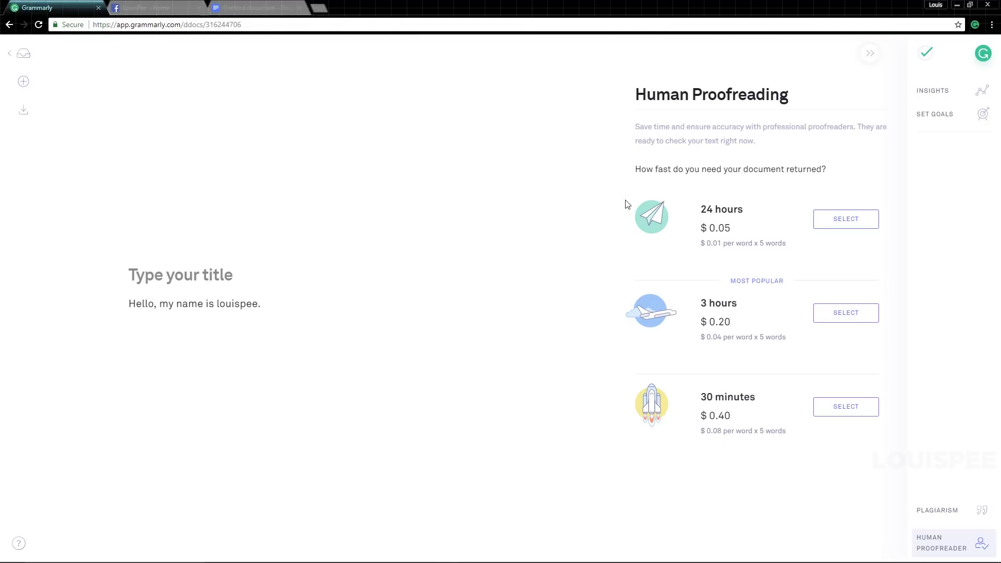
click(873, 62)
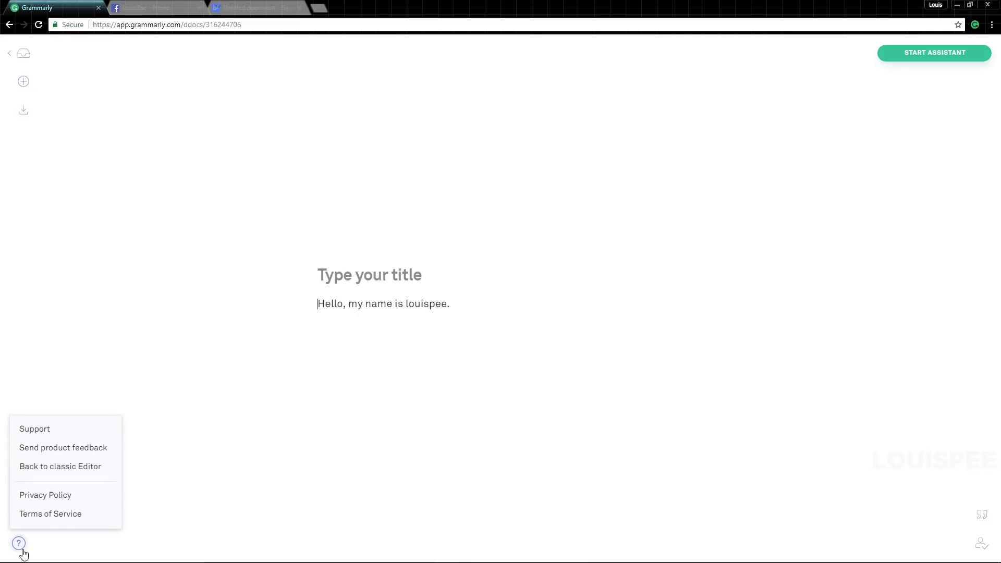
mouse_move(19, 543)
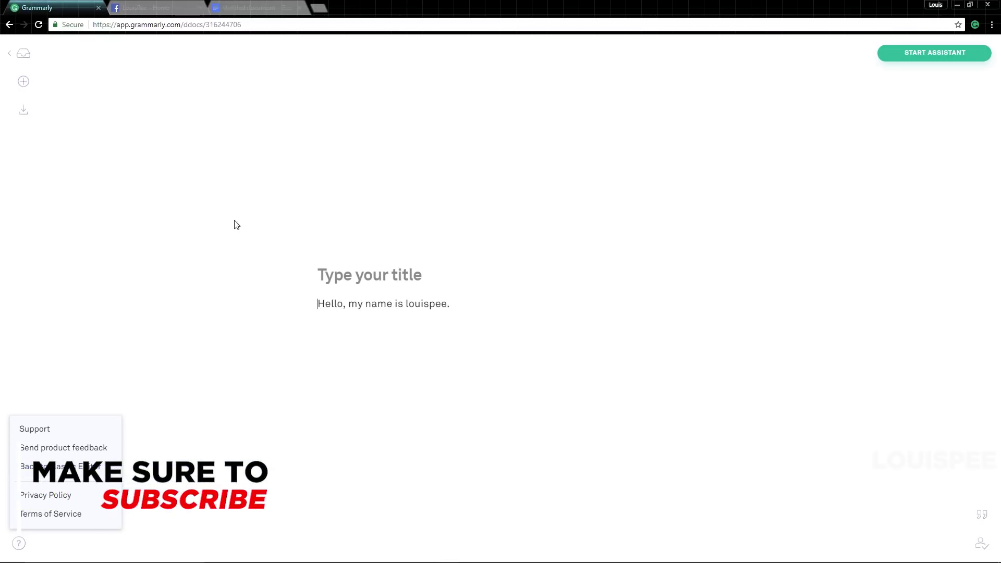
- Leave the editor for the My Grammarly page listing all documents
click(23, 53)
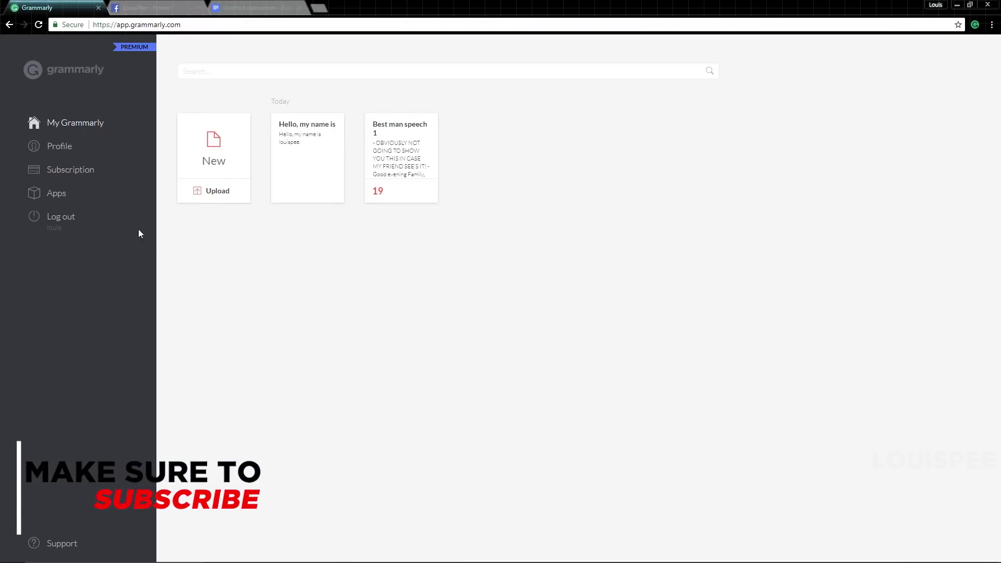
- In Profile's Language preference, review the English variants and keep Australian English
click(38, 150)
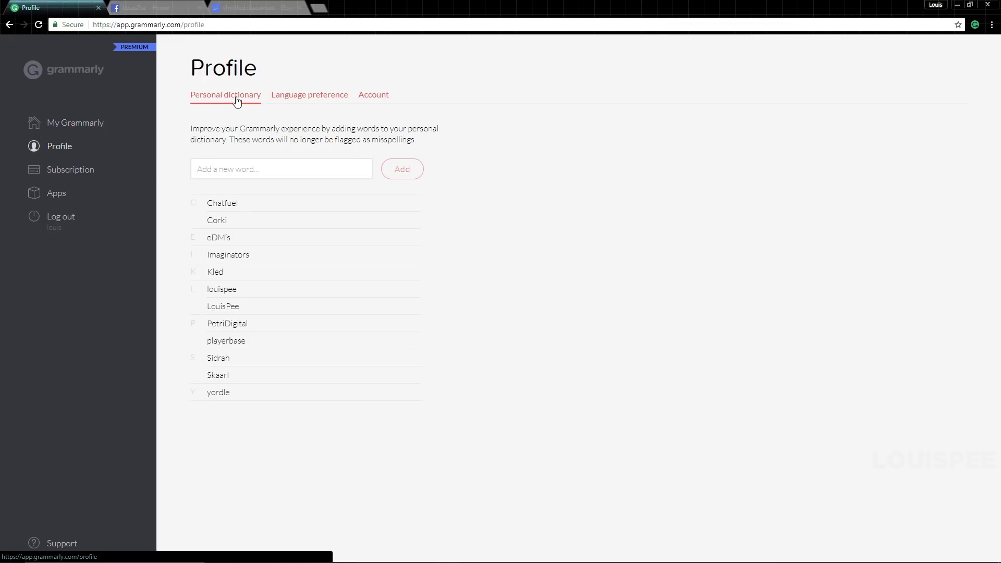
mouse_move(305, 289)
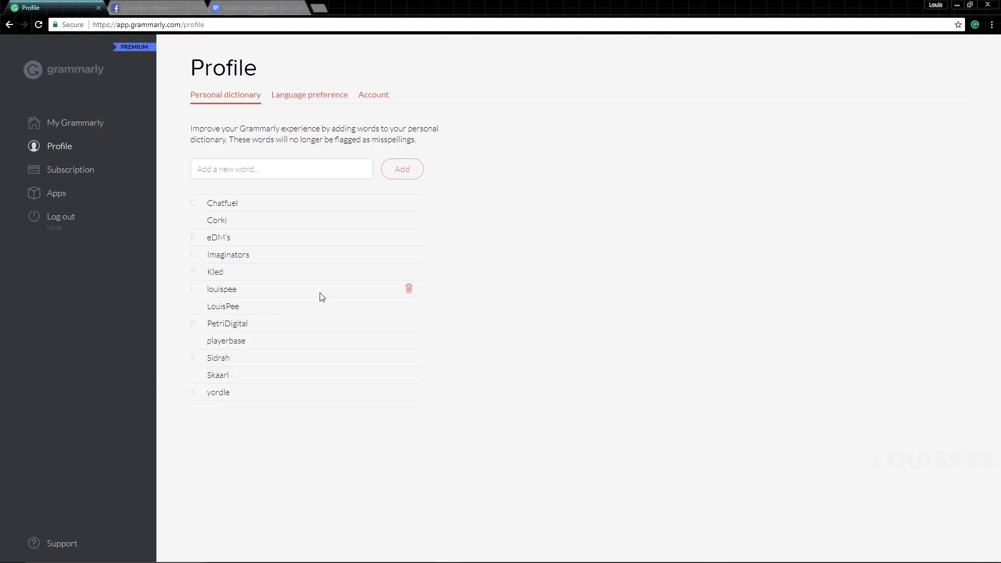
click(296, 92)
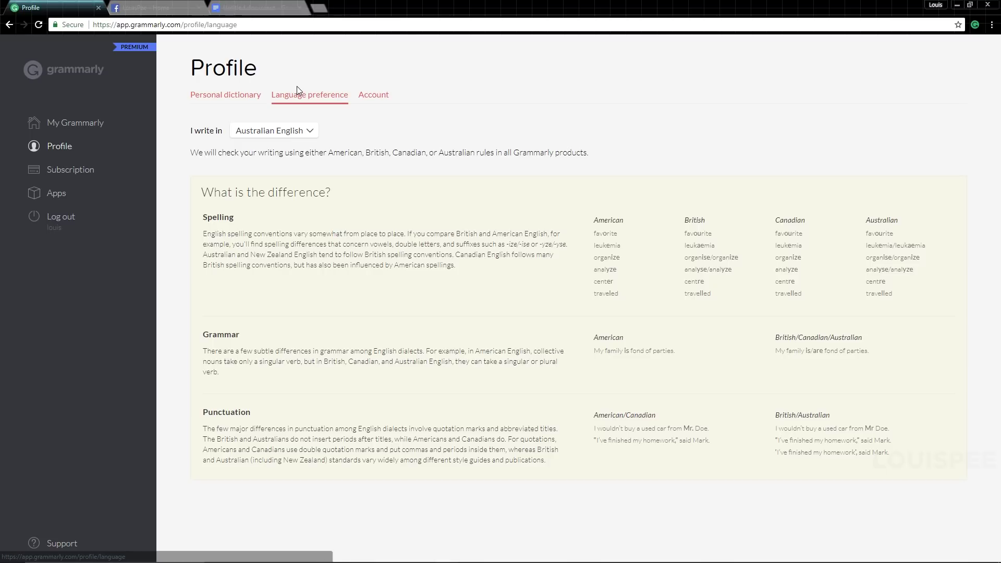
click(297, 131)
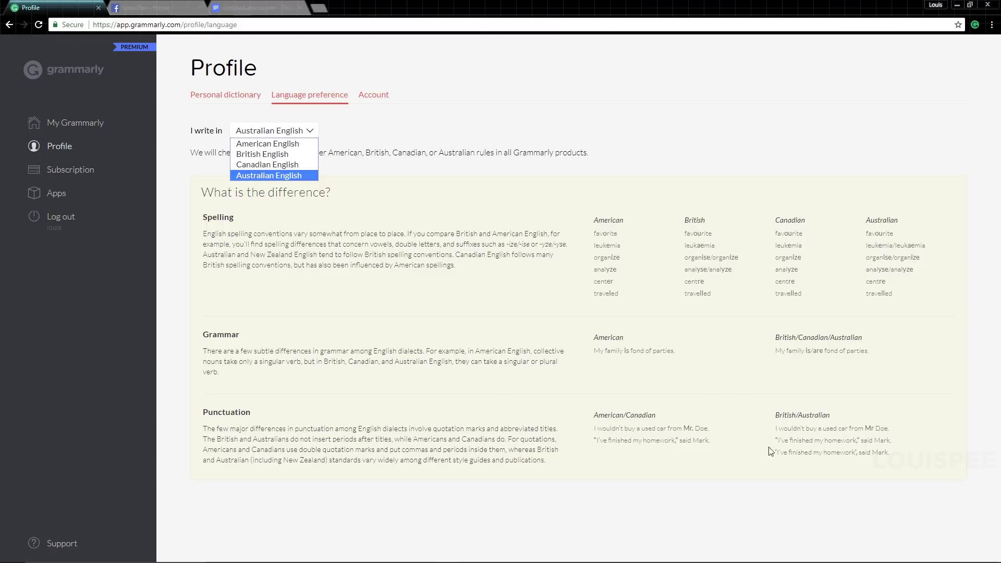
click(292, 175)
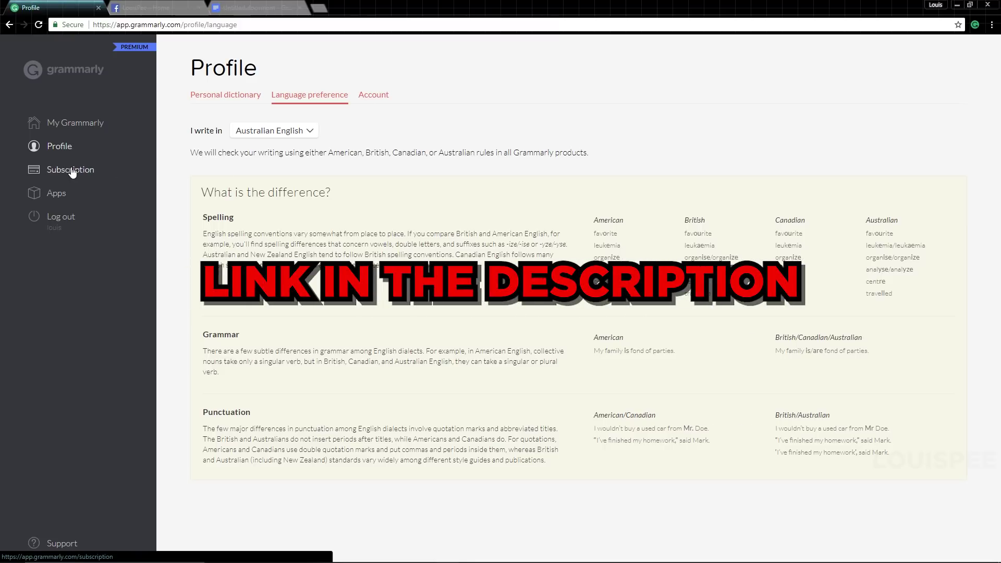
- Review the Apps page, highlighting the Chrome extension heading and the Outlook mention in the Office card
click(58, 196)
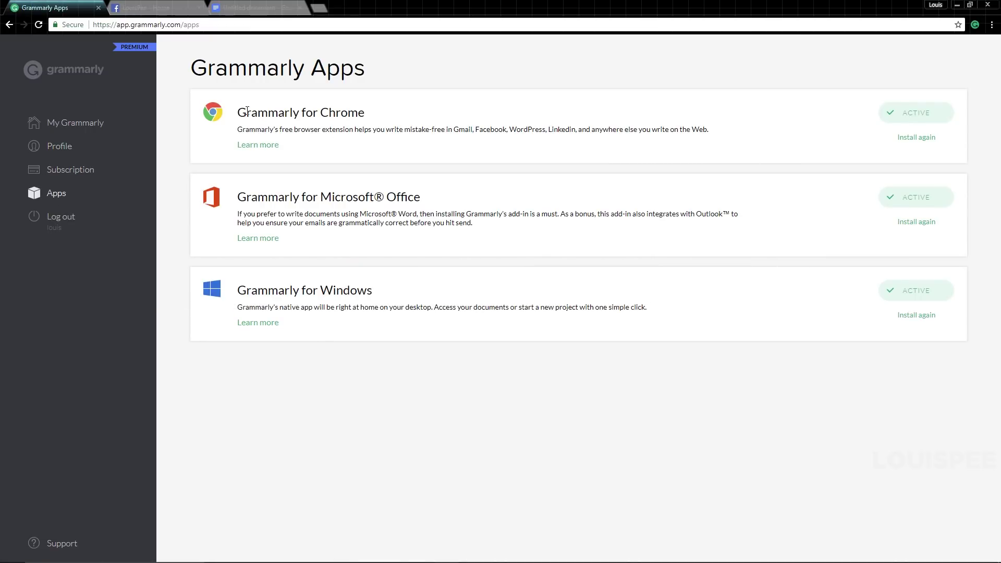
drag(246, 111, 420, 113)
click(975, 24)
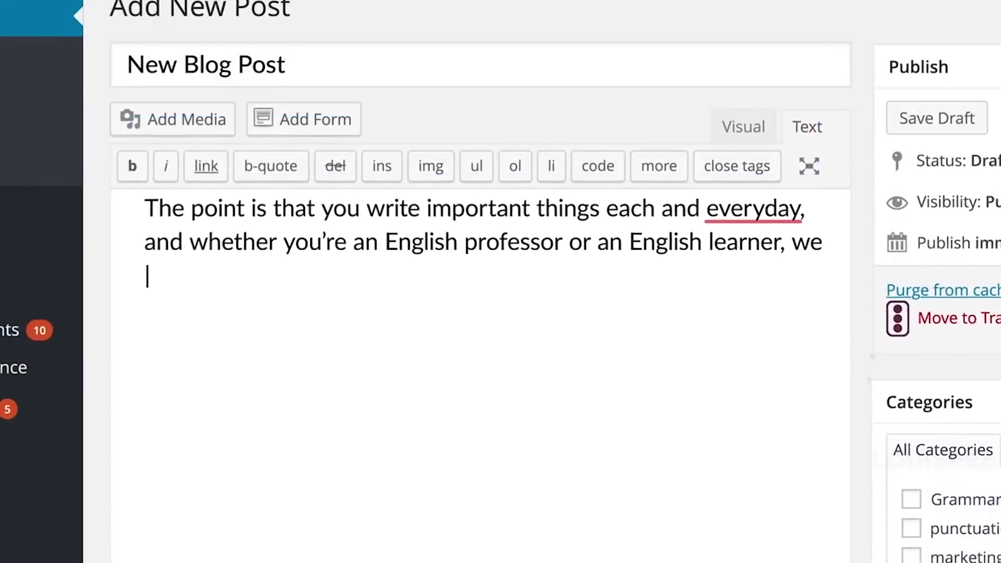
text(all could use a second pair of eyes to)
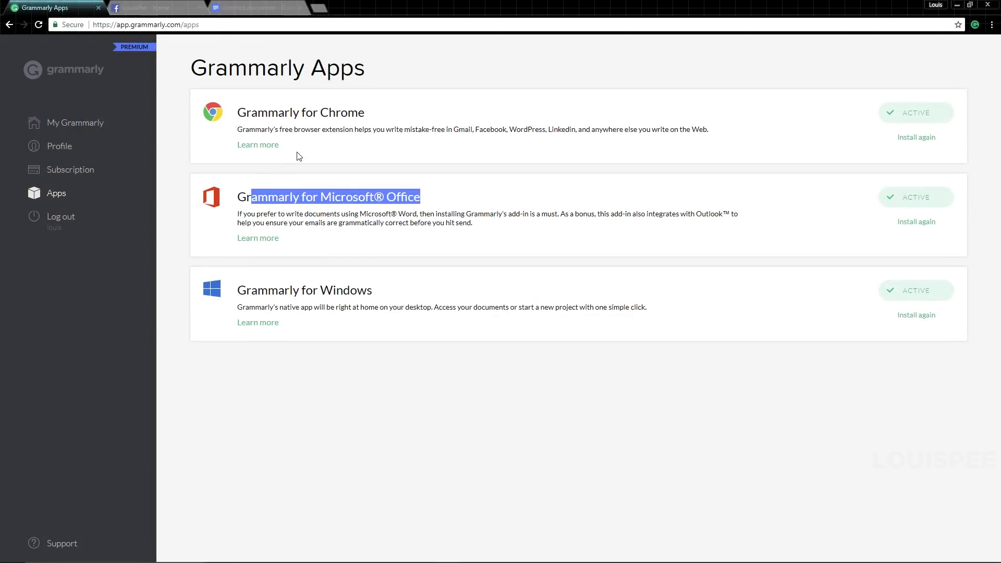
drag(696, 213, 720, 213)
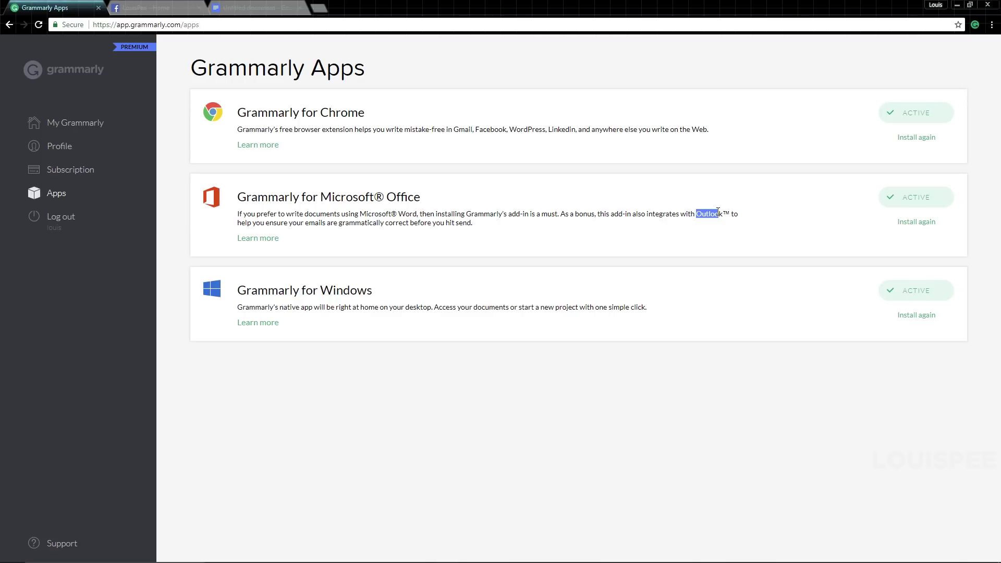
click(719, 212)
- Highlight the Windows app card, then return to the My Grammarly documents home
drag(235, 286, 438, 307)
click(532, 336)
click(70, 123)
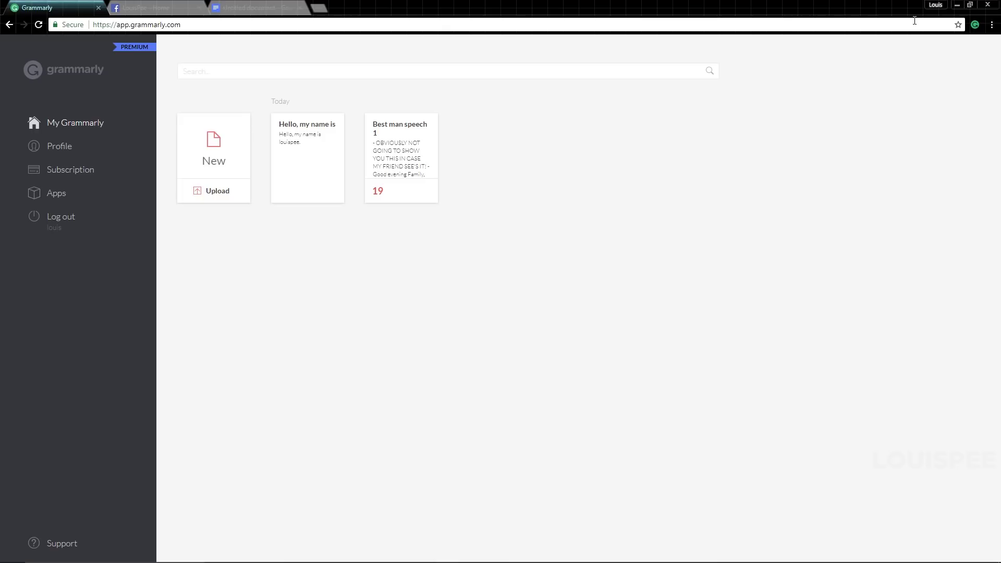
- In the Gmail draft, accept Let's for Lets and replace really important with critical
click(975, 25)
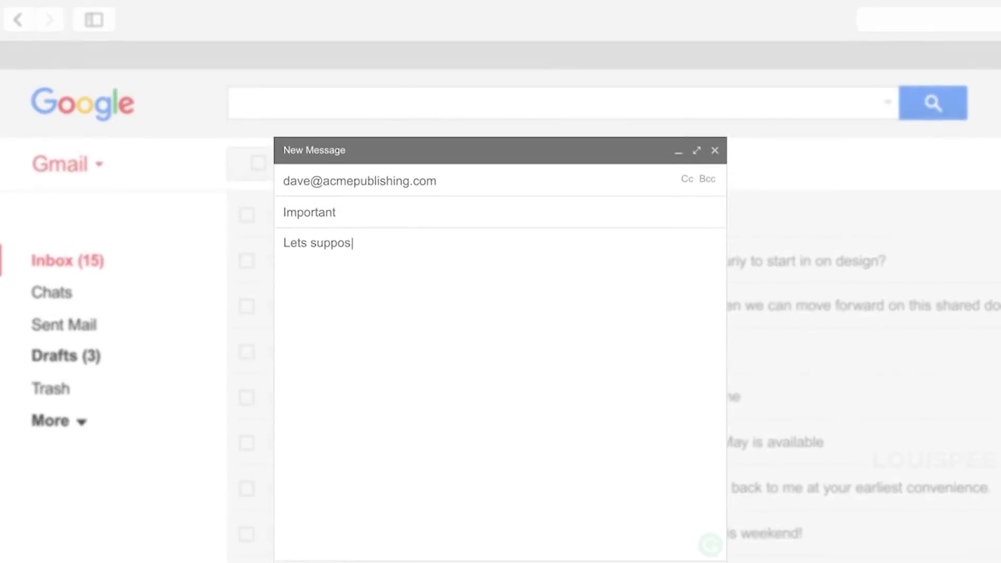
text(writing a really important email to a colleagu)
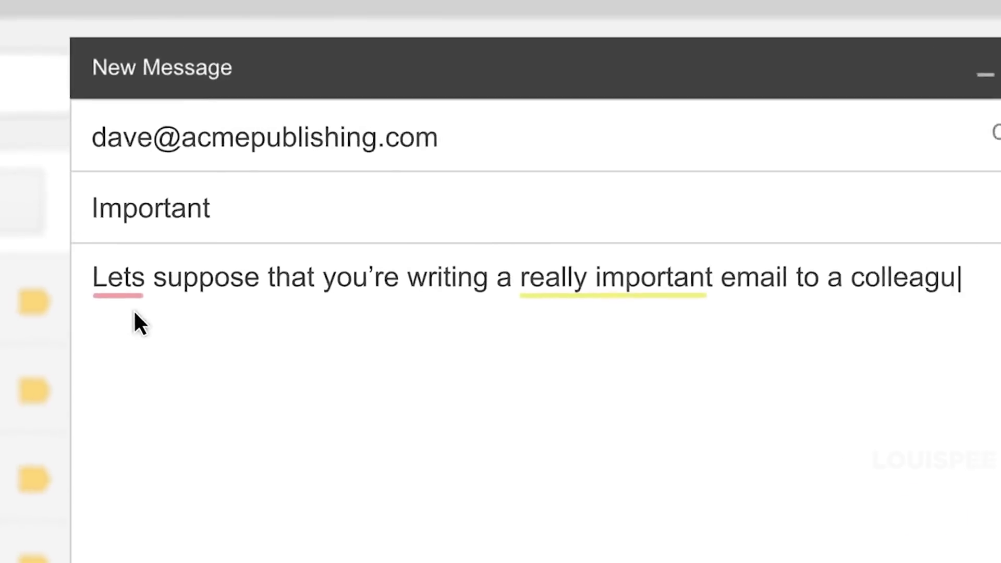
click(317, 354)
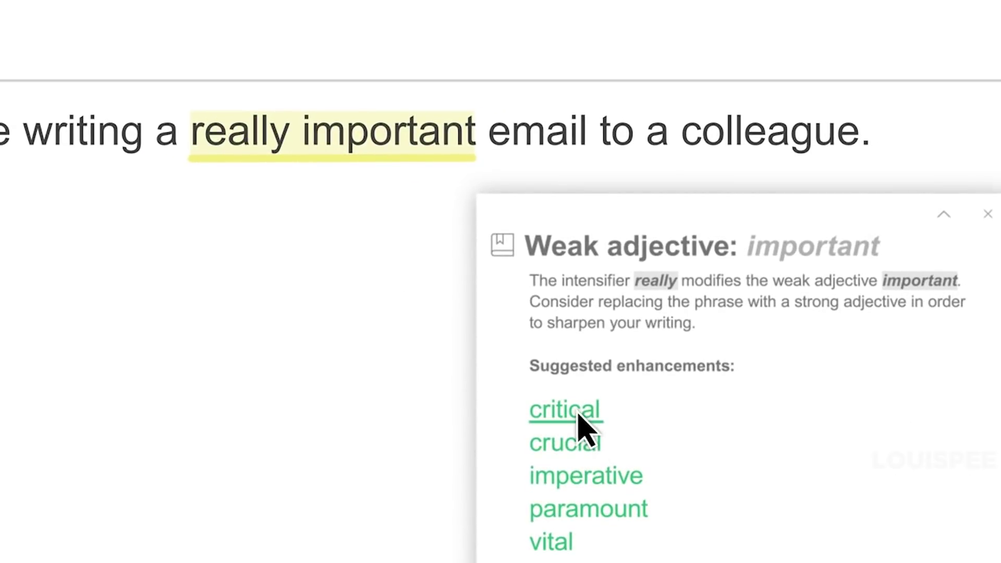
click(579, 418)
text(Lets suppose you writ)
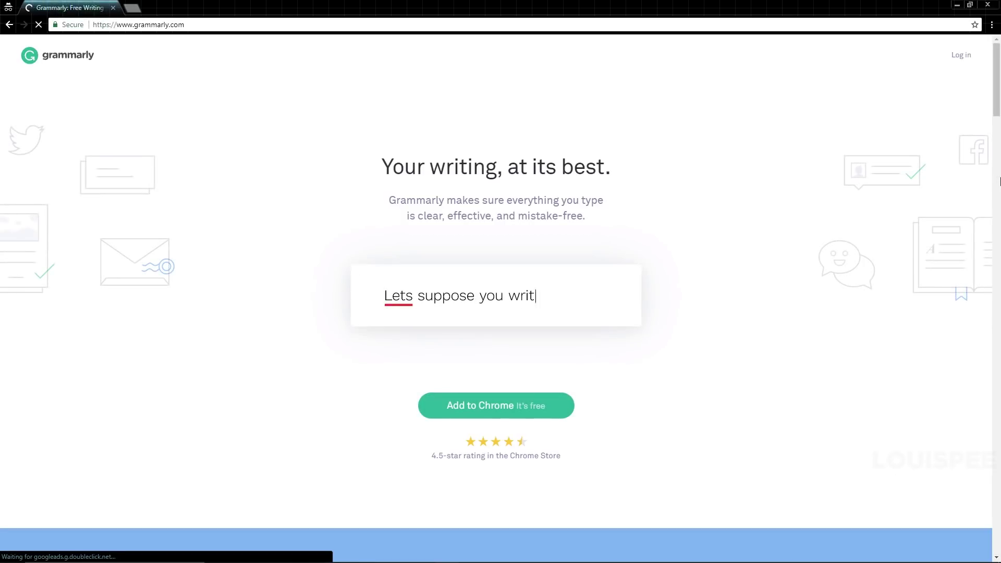
text(e an email.)
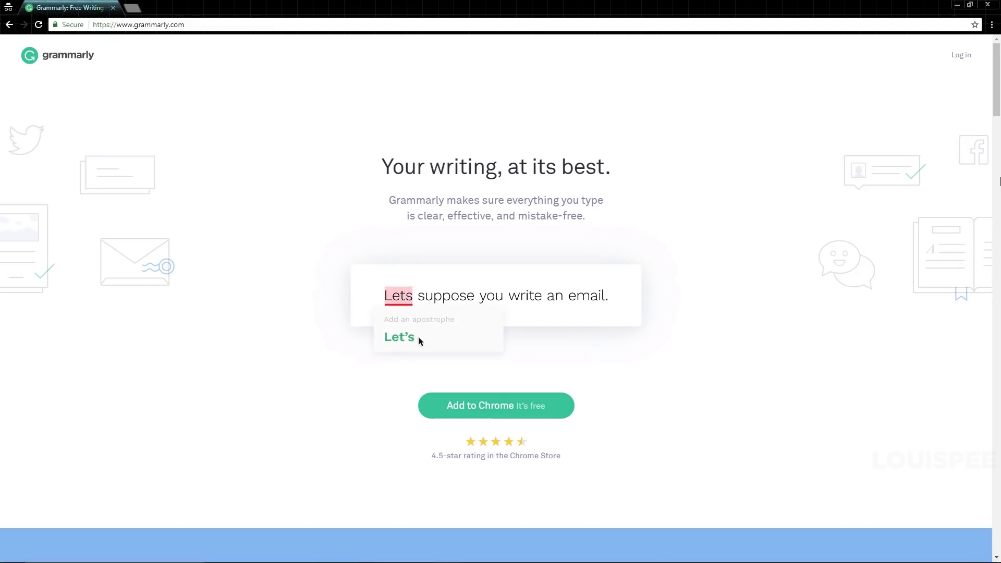